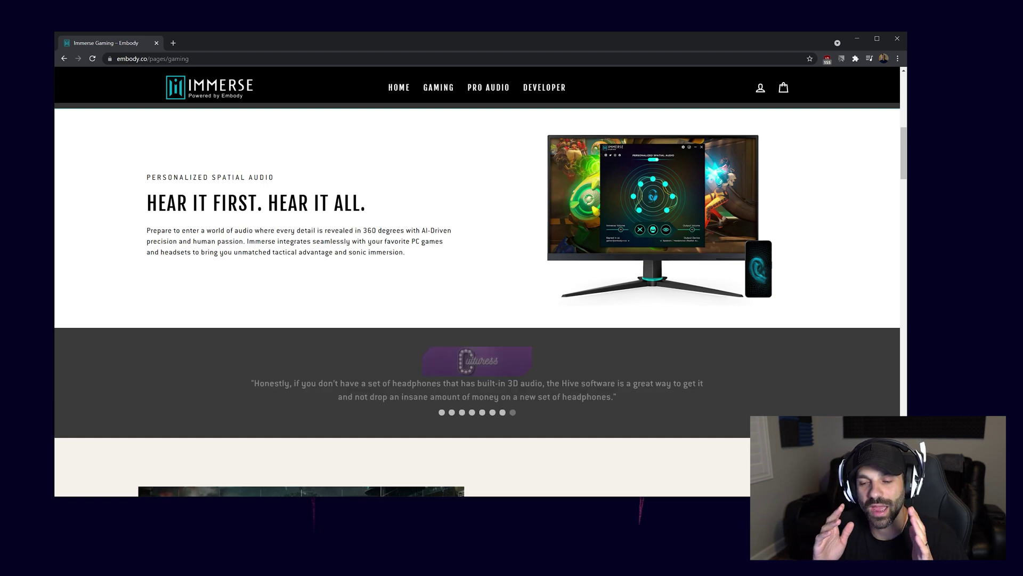
Scroll back up to the 'Immerse Gaming | Hive — Spatial Audio for All' top banner
scroll(477, 266, up, 1)
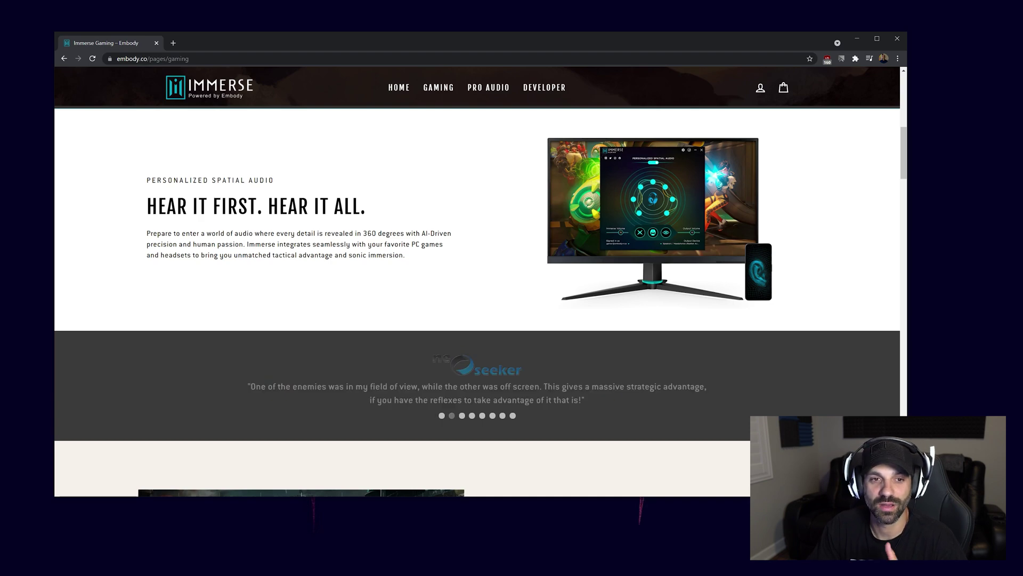
scroll(477, 266, down, 1)
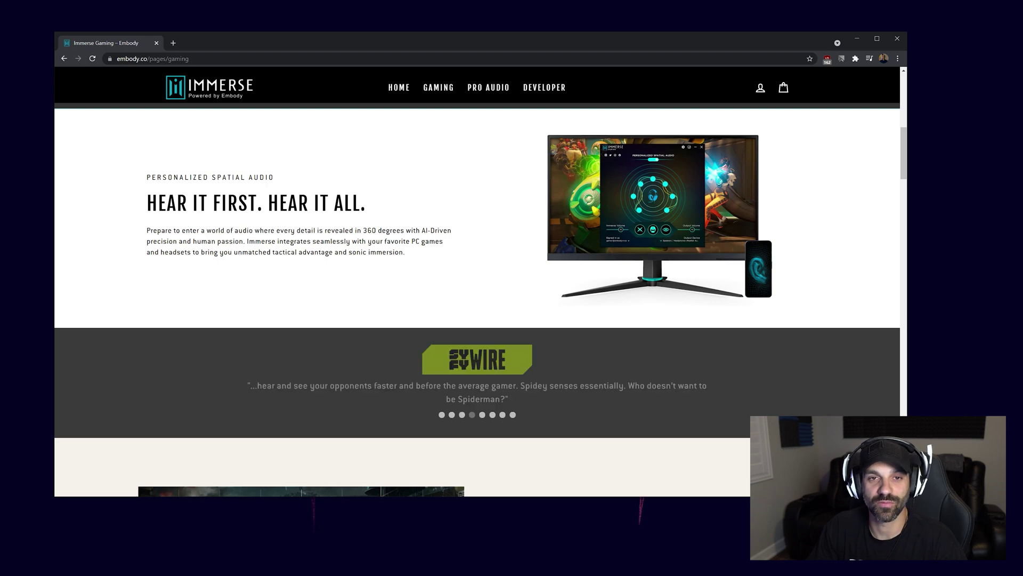
scroll(477, 213, up, 1)
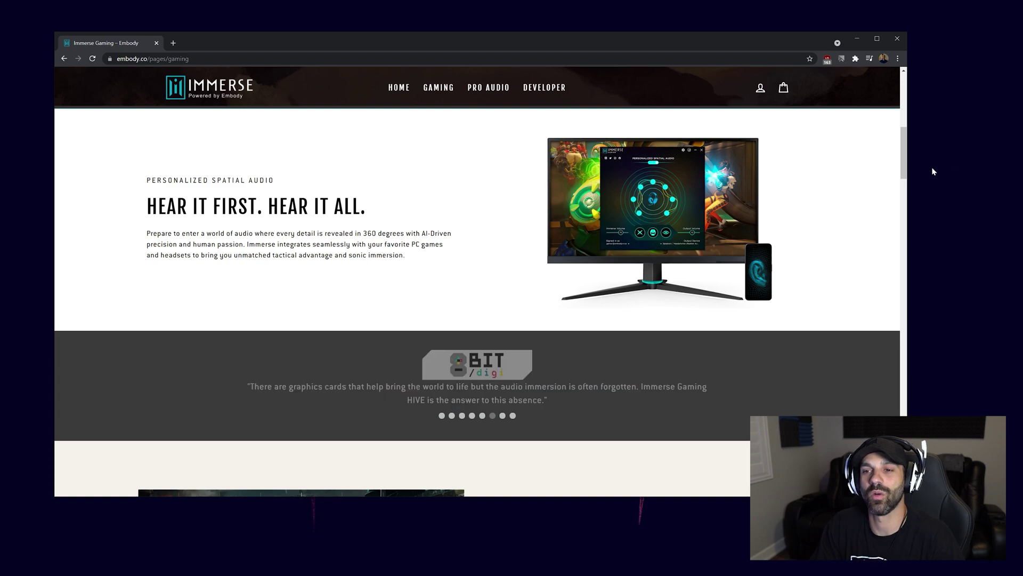
scroll(885, 178, down, 1)
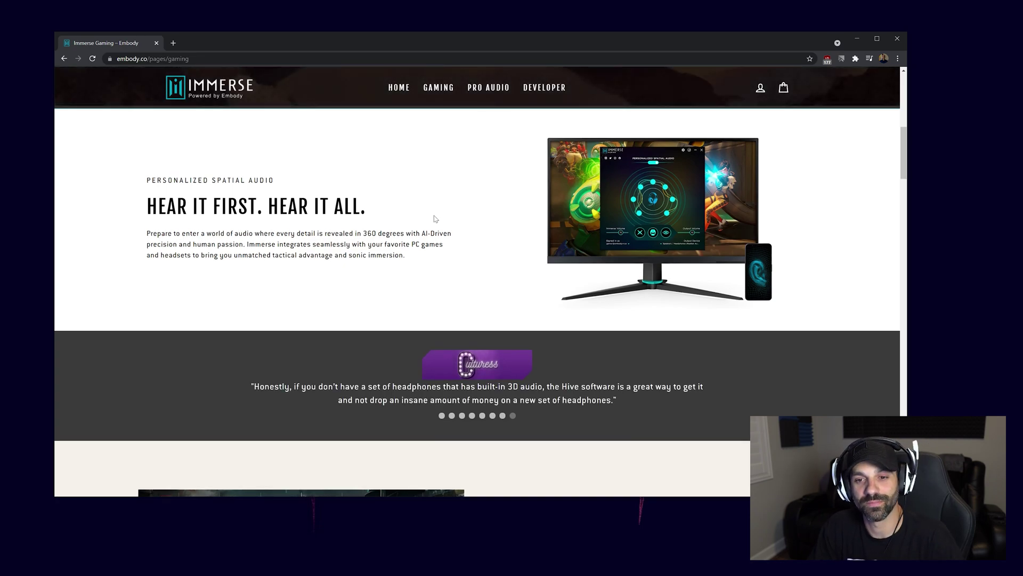
scroll(435, 218, up, 8)
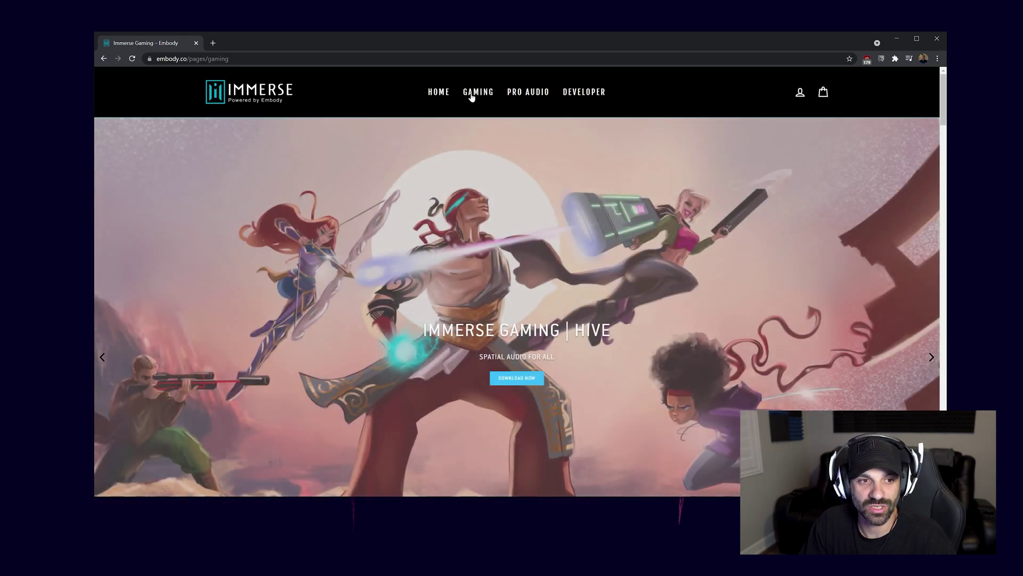
Scroll down past the feature sections to the $14.99/year headset version cards
mouse_move(474, 98)
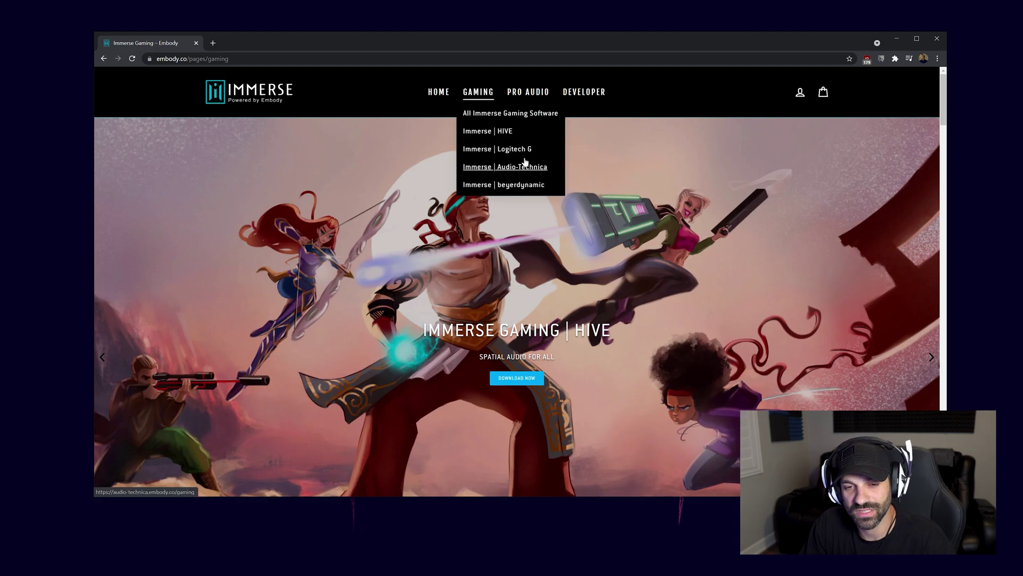
scroll(503, 209, down, 5)
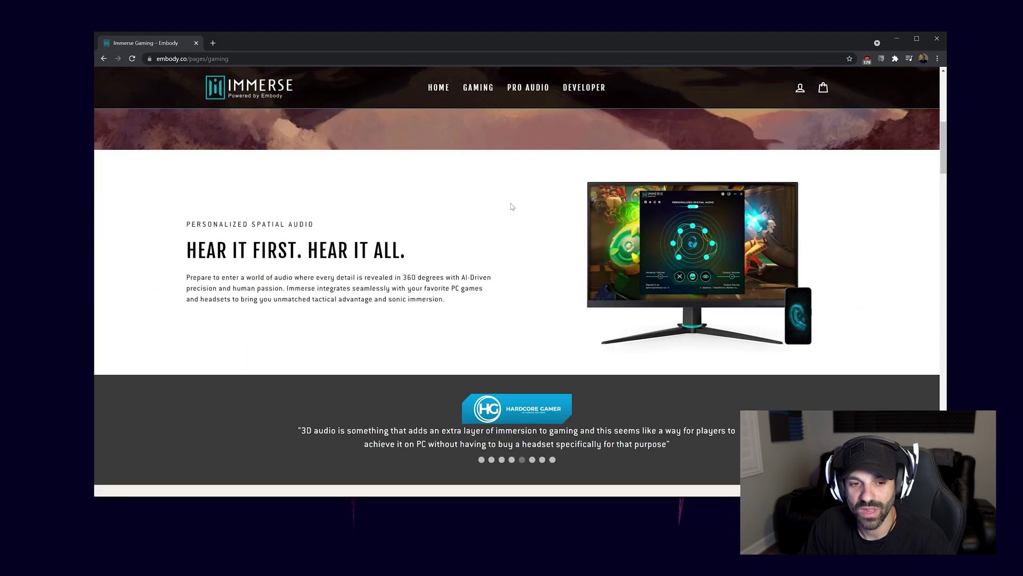
scroll(511, 208, down, 3)
scroll(524, 231, down, 4)
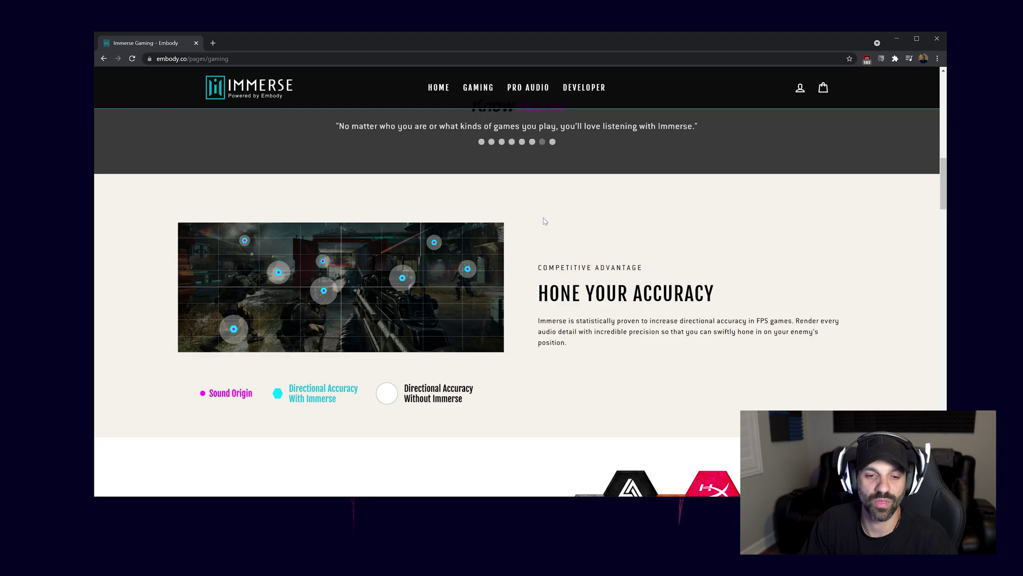
scroll(547, 309, down, 2)
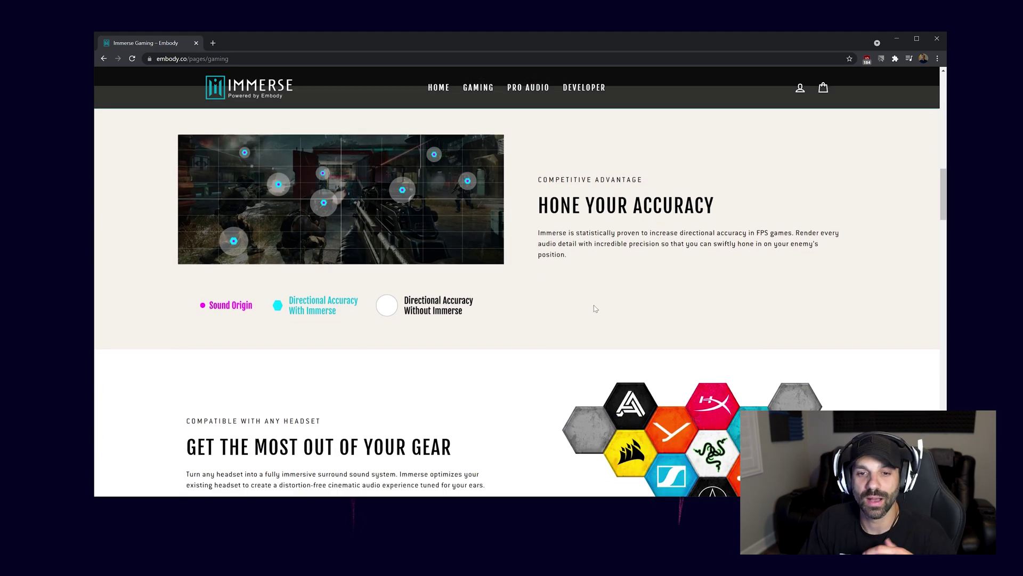
scroll(592, 306, down, 5)
scroll(529, 301, down, 20)
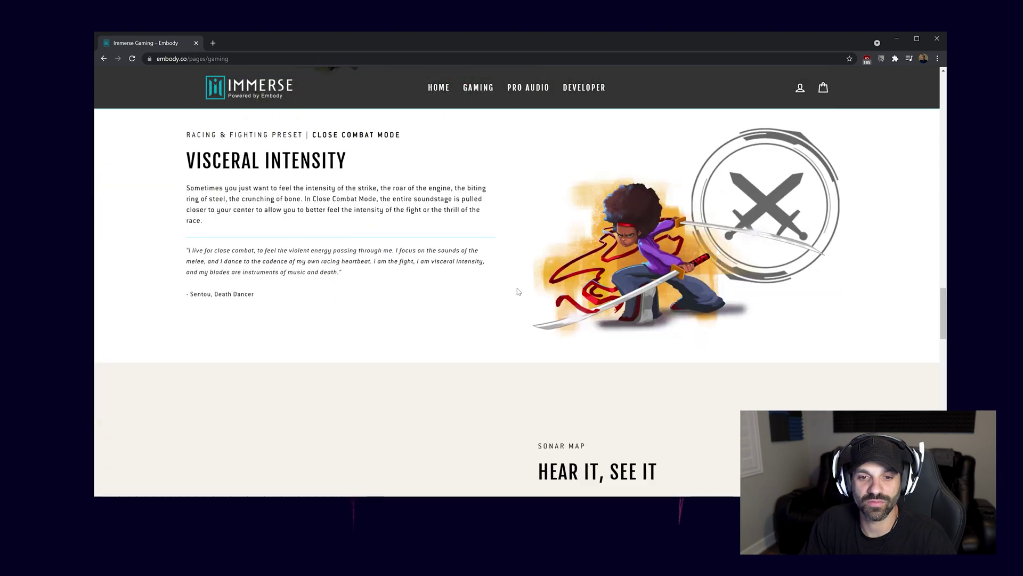
scroll(517, 298, down, 2)
scroll(516, 298, up, 2)
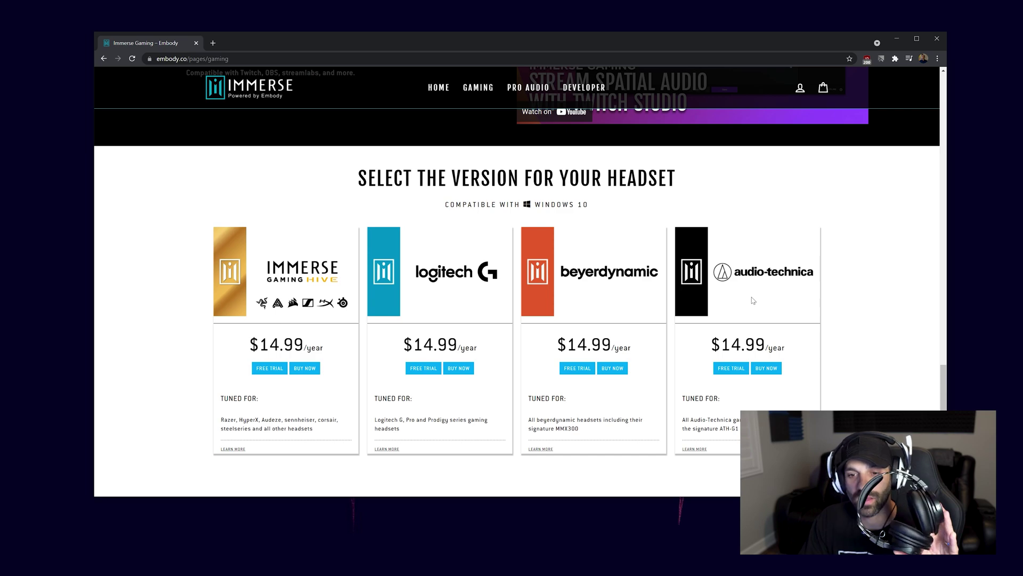
scroll(767, 287, down, 1)
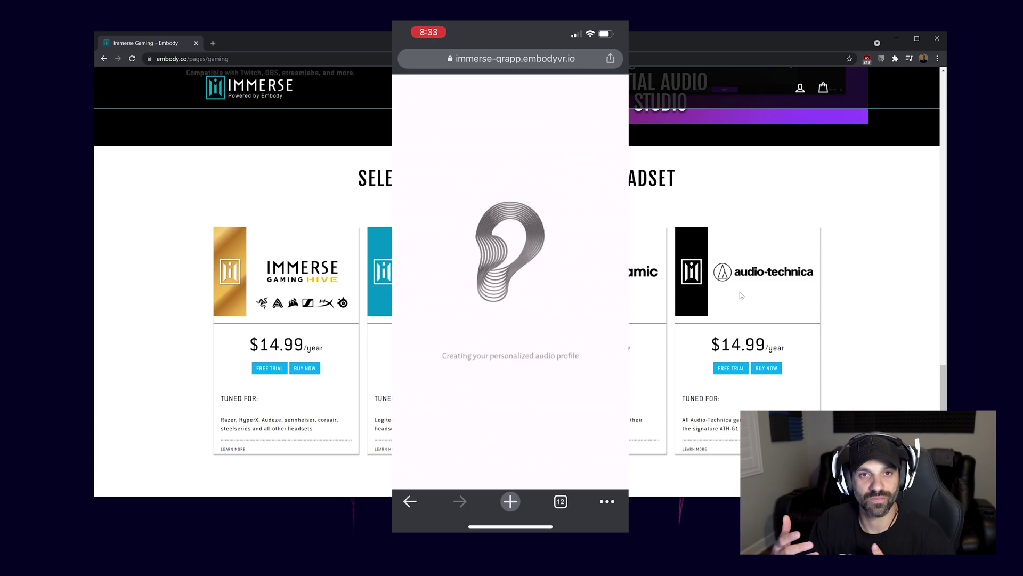
With the ear-scan profile ready, return to the headset version cards on the gaming page
scroll(741, 295, down, 1)
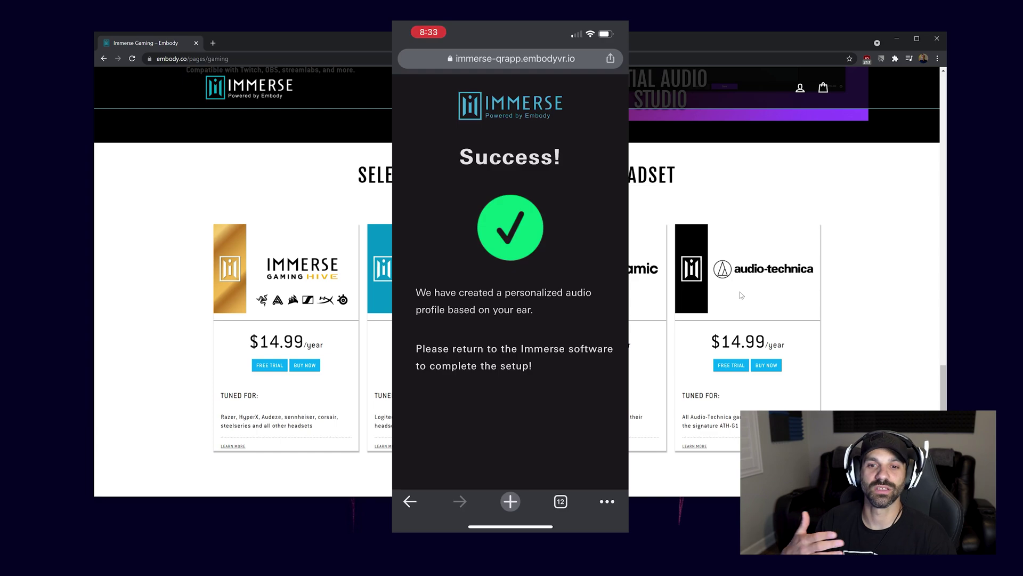
scroll(510, 320, down, 2)
scroll(510, 319, up, 3)
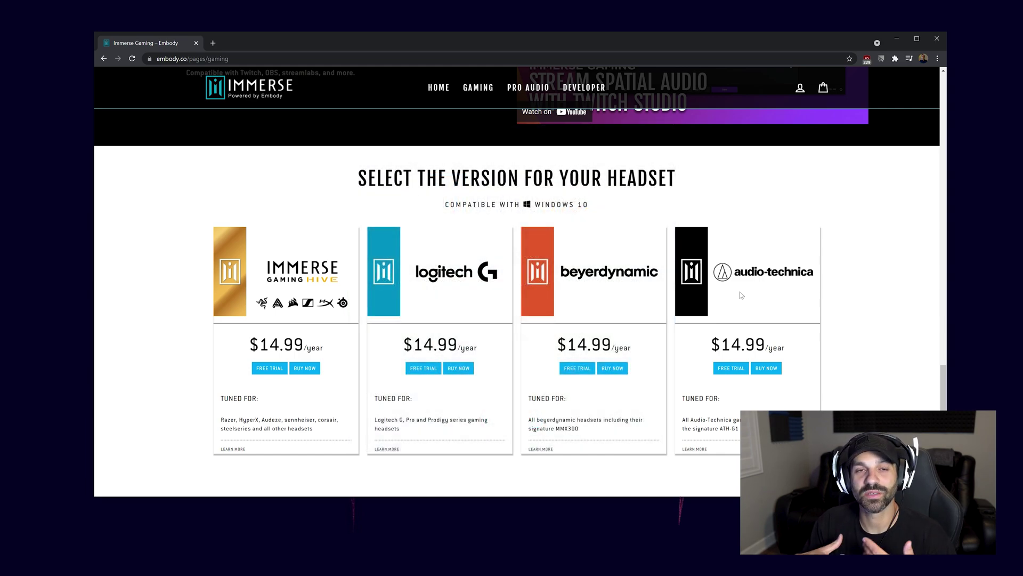
Highlight the SONAR MAP label, then scroll down to the Setup Guide and Battlefield 5 videos
scroll(741, 294, down, 1)
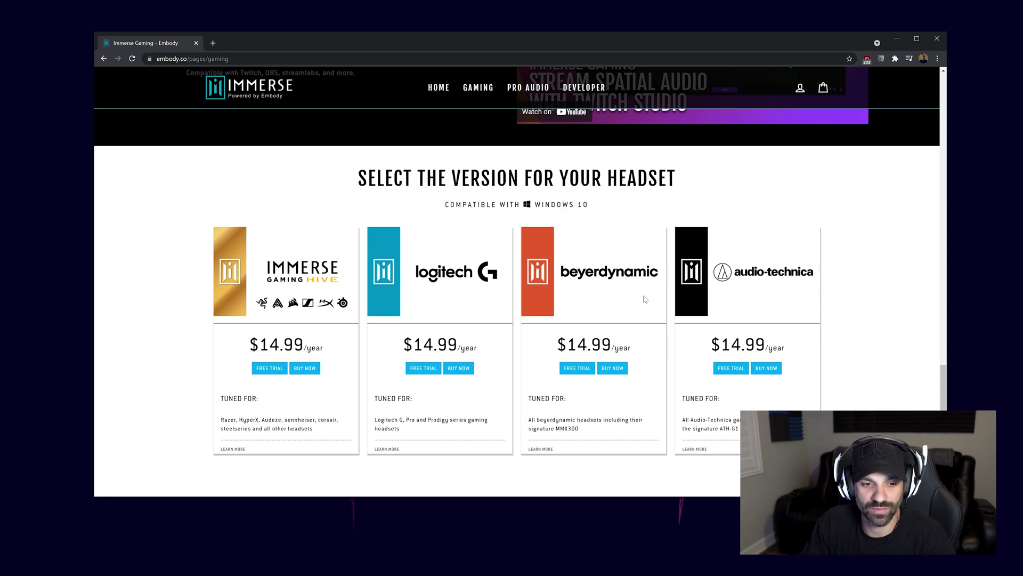
scroll(550, 474, down, 1)
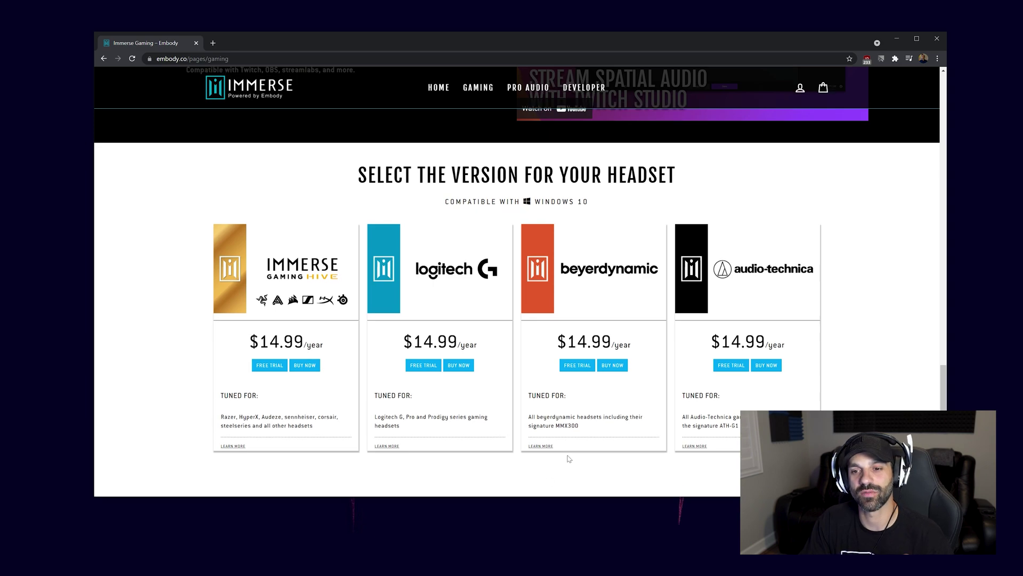
scroll(521, 414, up, 3)
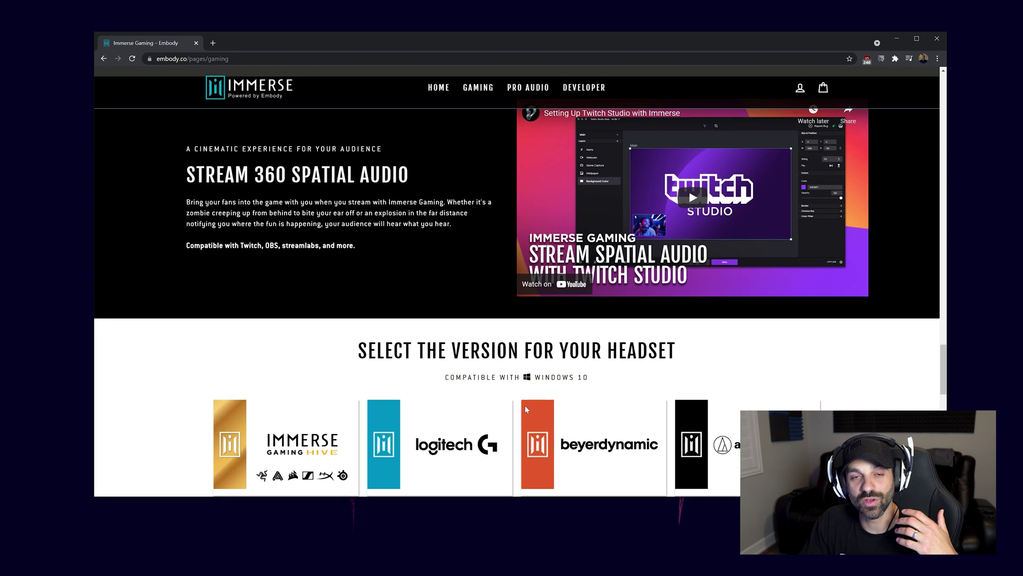
scroll(527, 405, down, 3)
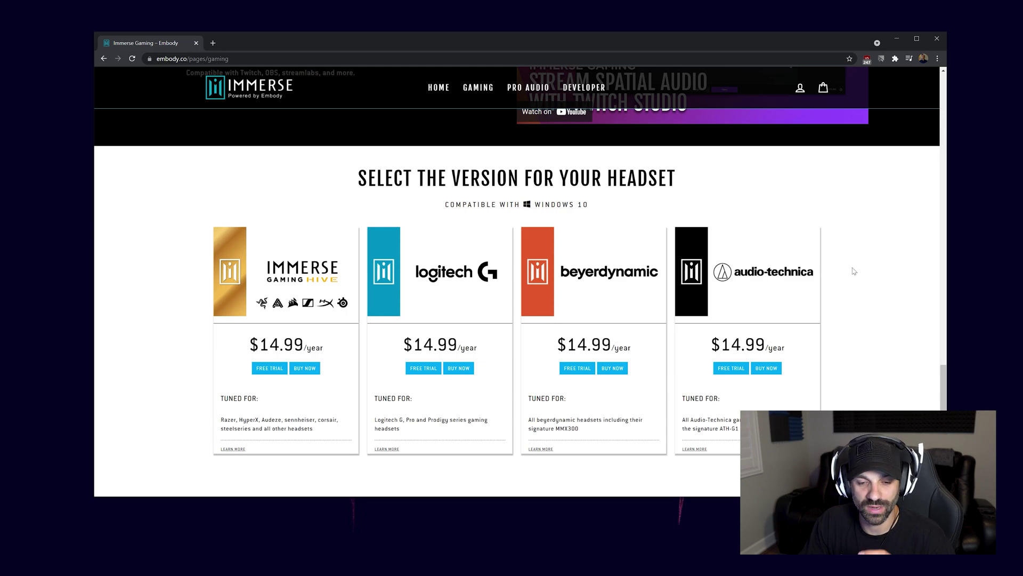
scroll(847, 267, up, 3)
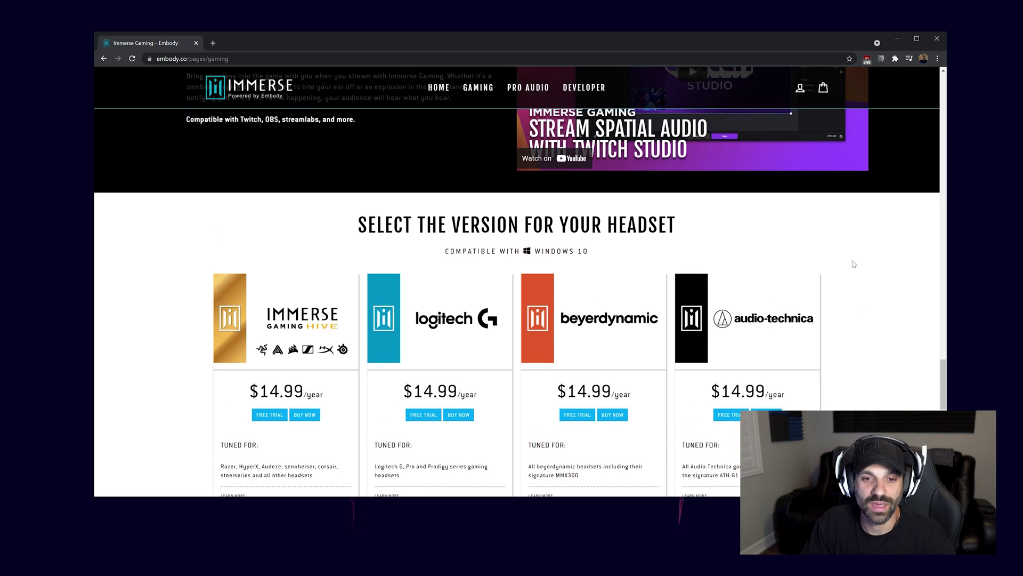
scroll(857, 260, up, 5)
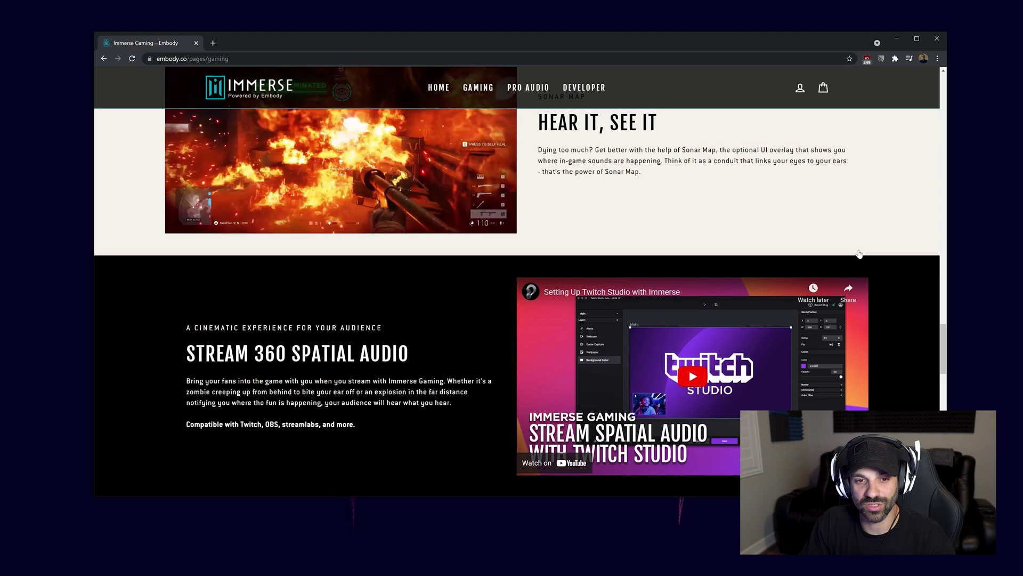
scroll(861, 255, up, 4)
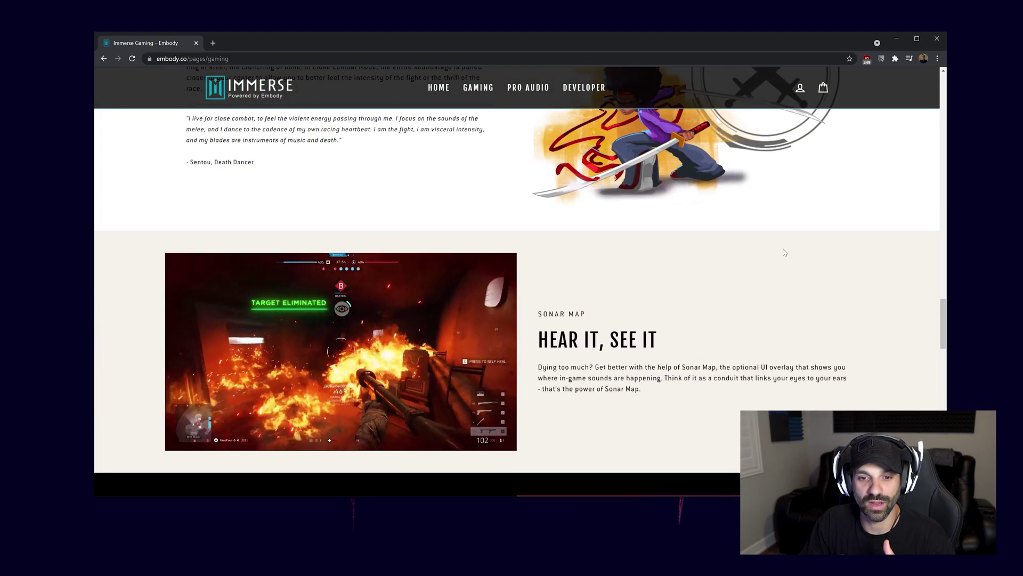
triple_click(581, 315)
click(599, 404)
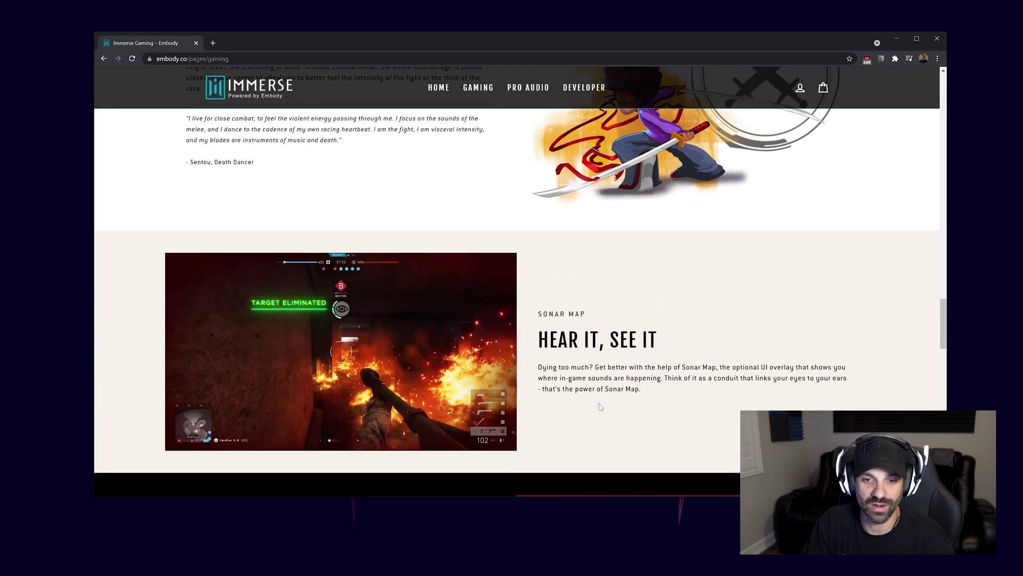
scroll(661, 292, down, 15)
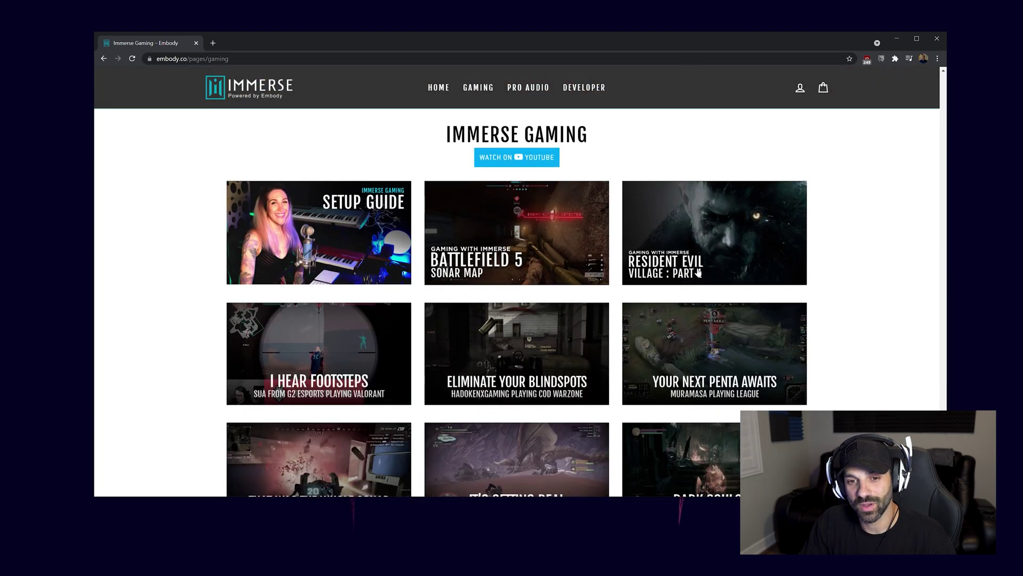
Scroll to the page footer and back up to the headset version pricing cards
scroll(727, 262, up, 3)
scroll(727, 262, up, 6)
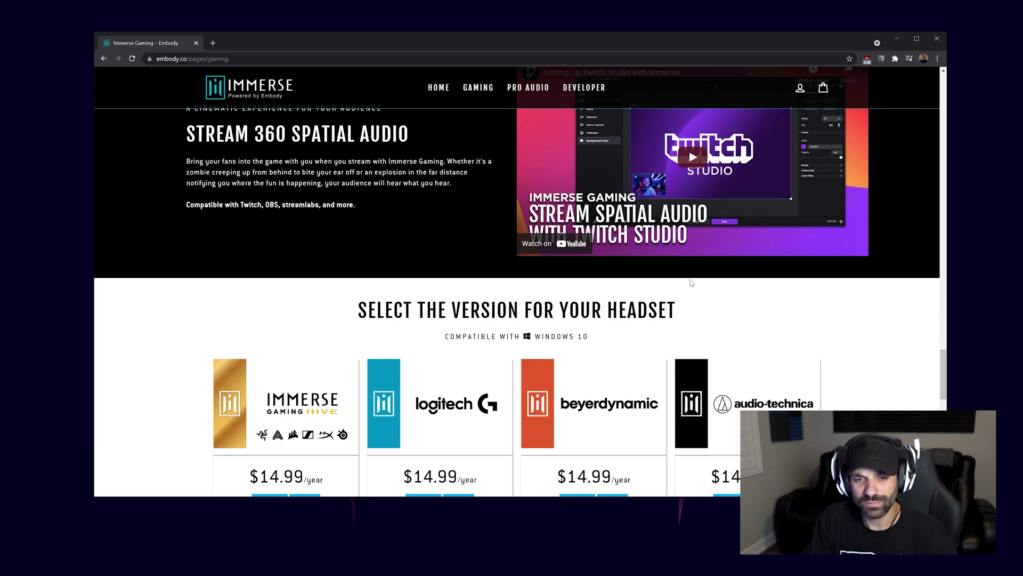
scroll(677, 296, down, 4)
scroll(677, 296, down, 10)
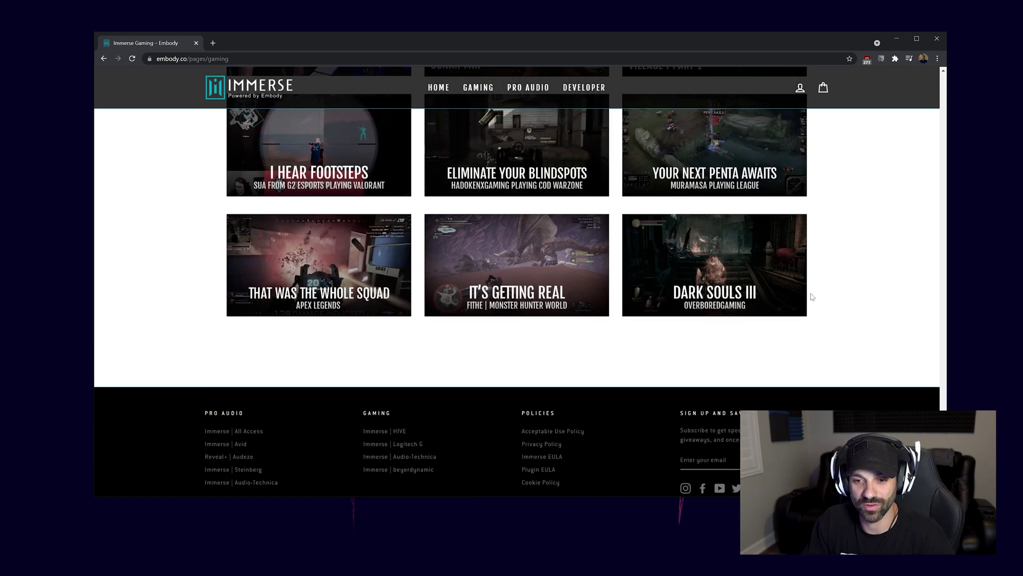
scroll(810, 294, up, 10)
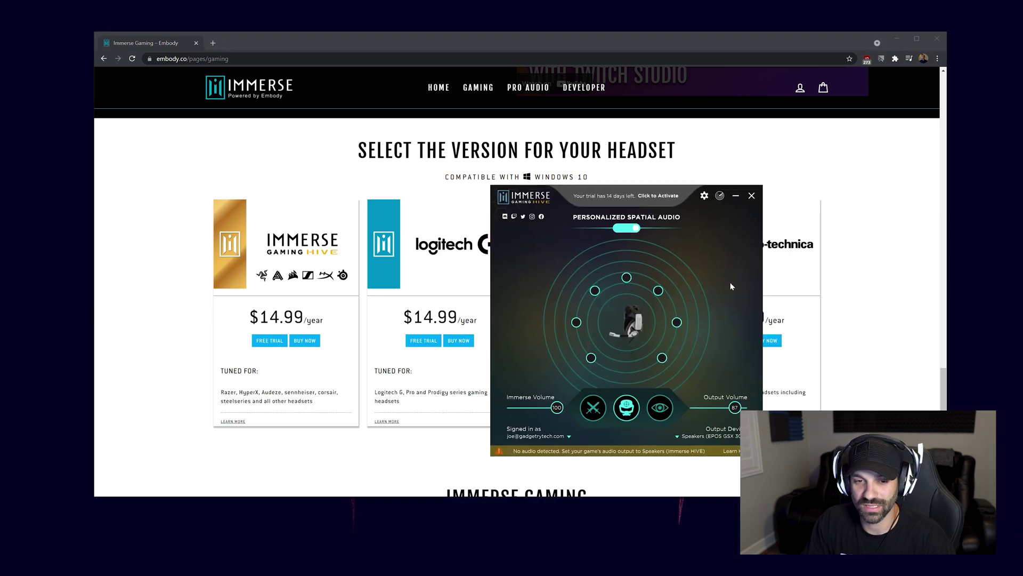
Minimize the browser and open HIVE's headset list showing Sennheiser Game One, GSP 300, 301, 302
click(896, 41)
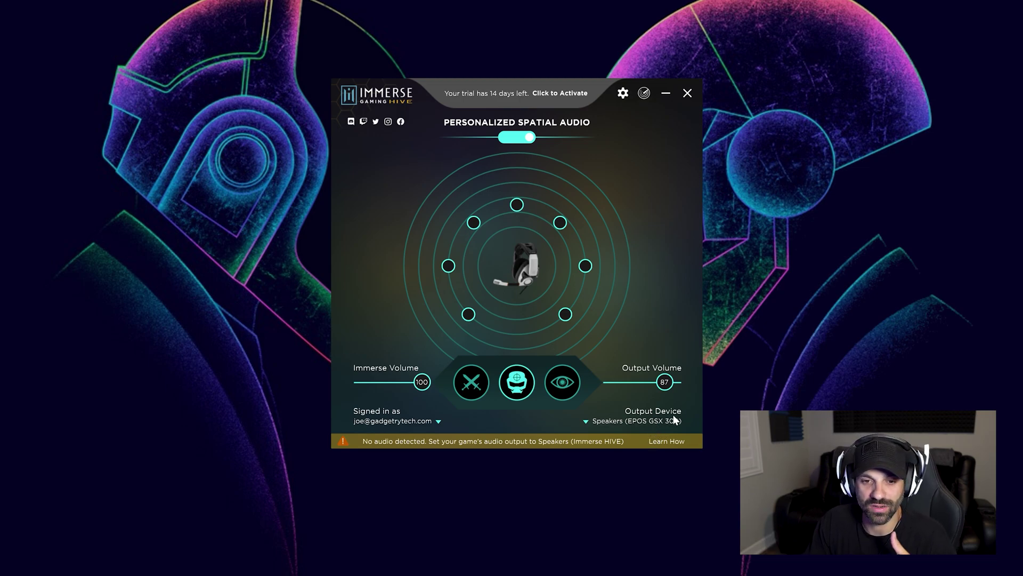
click(527, 261)
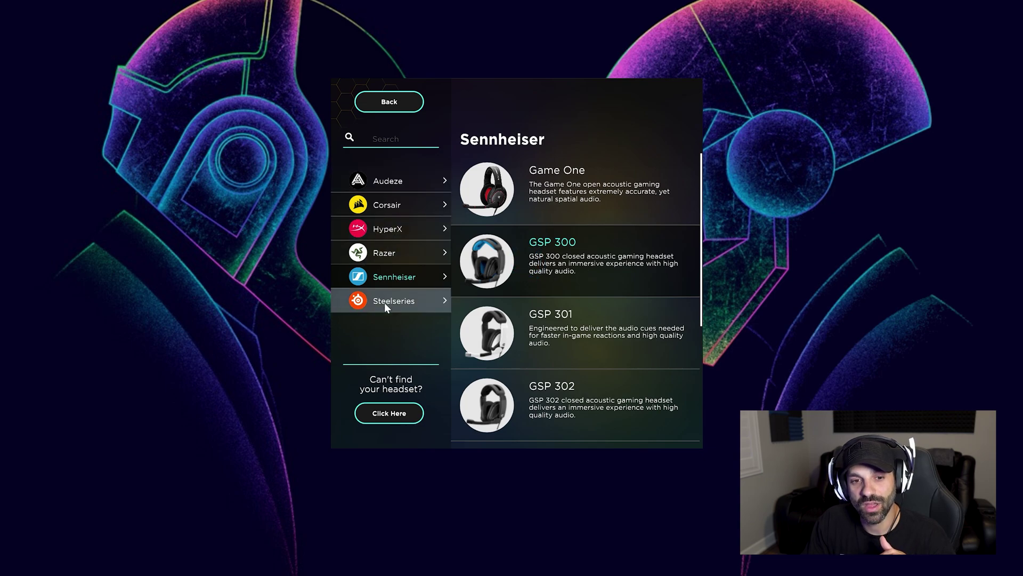
Browse Audeze, Corsair, Razer, HyperX, Sennheiser and Other Headsets profiles, then go back with GSP 300 current
click(405, 180)
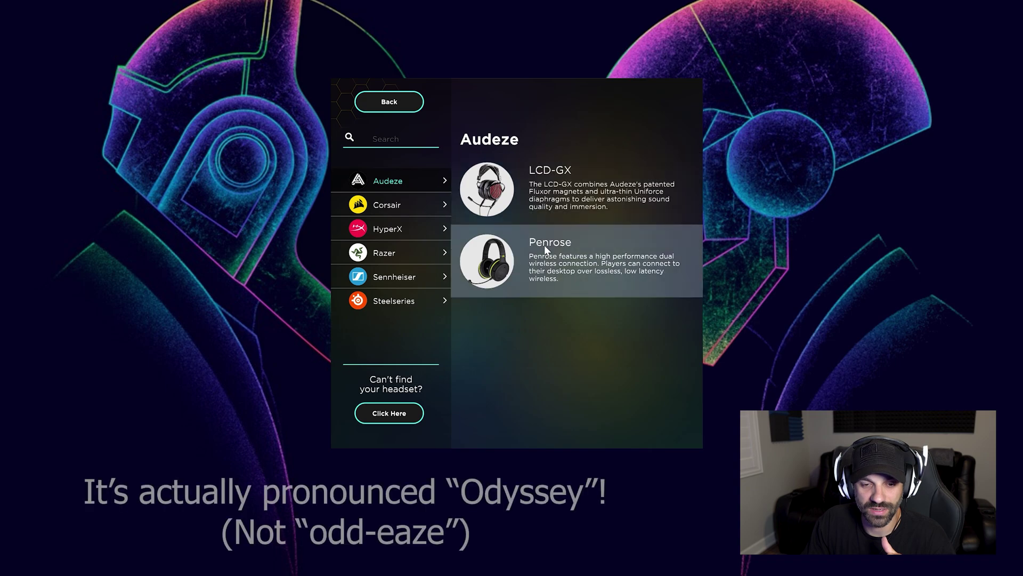
click(405, 205)
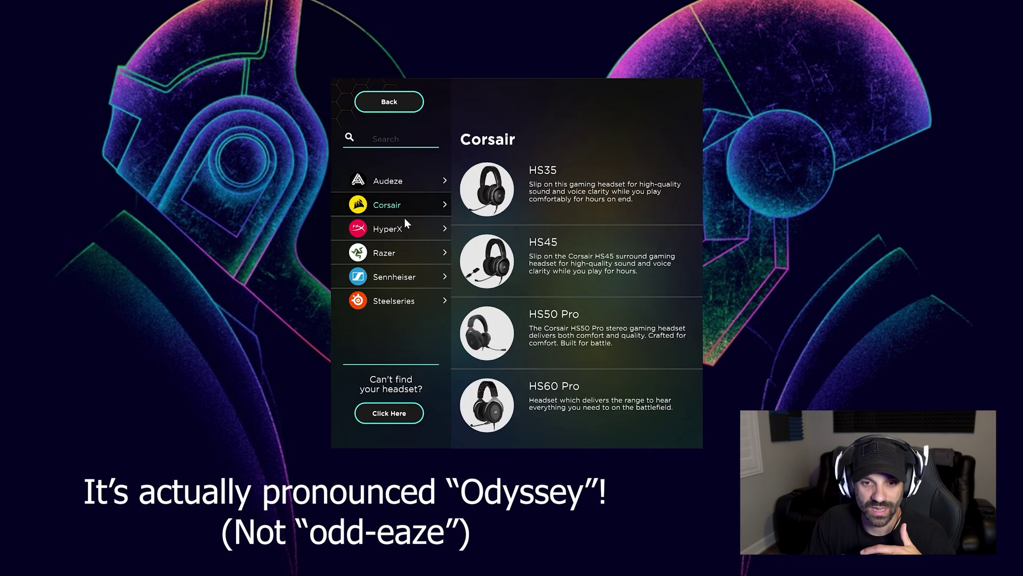
click(397, 252)
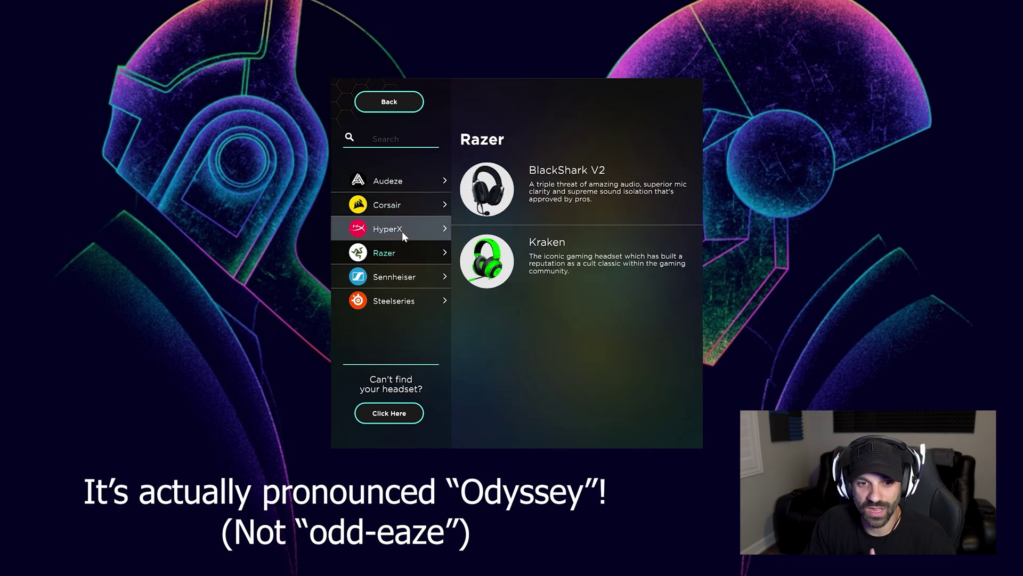
click(403, 230)
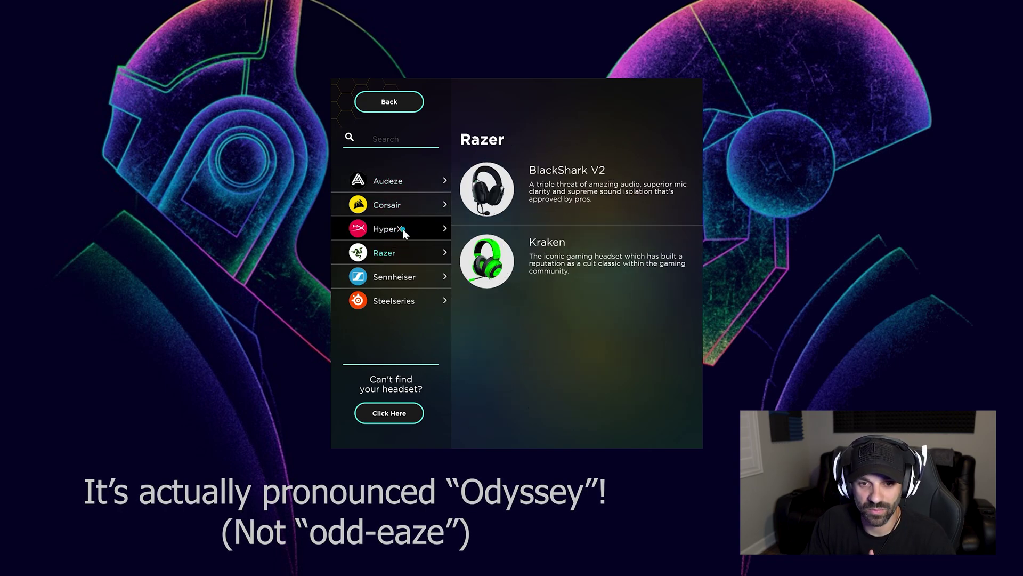
click(402, 279)
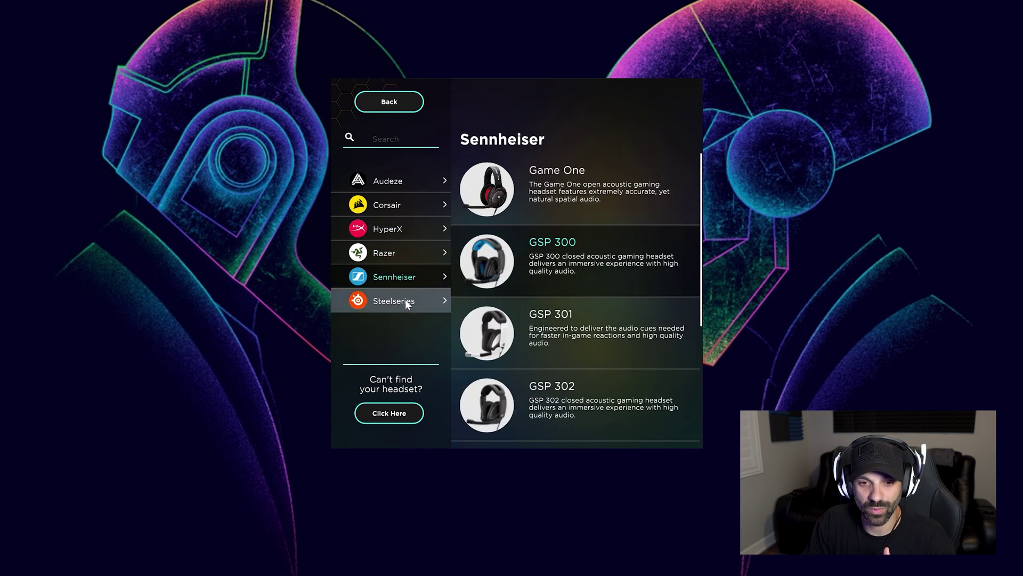
scroll(578, 317, down, 1)
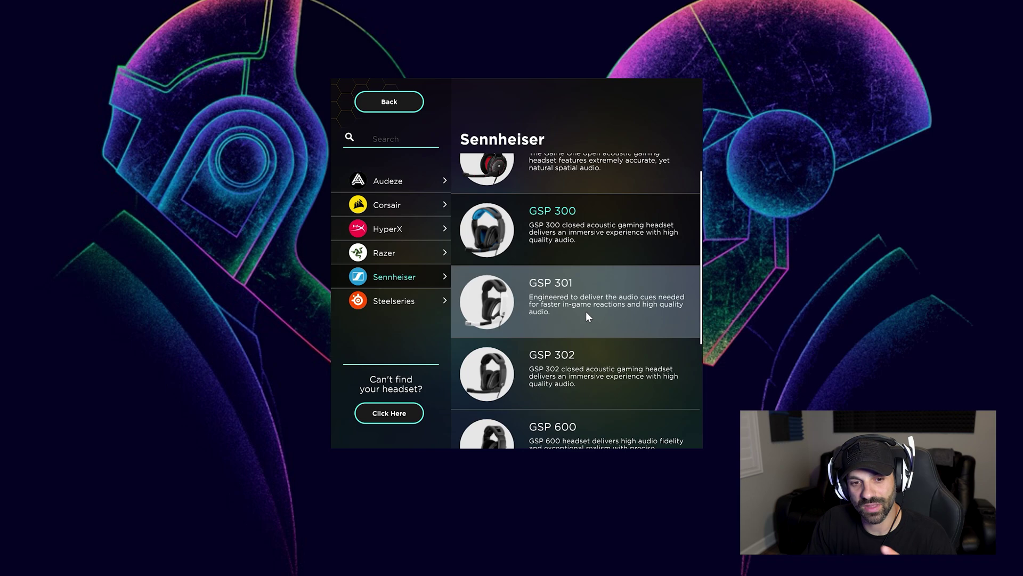
scroll(586, 315, down, 4)
scroll(586, 311, down, 1)
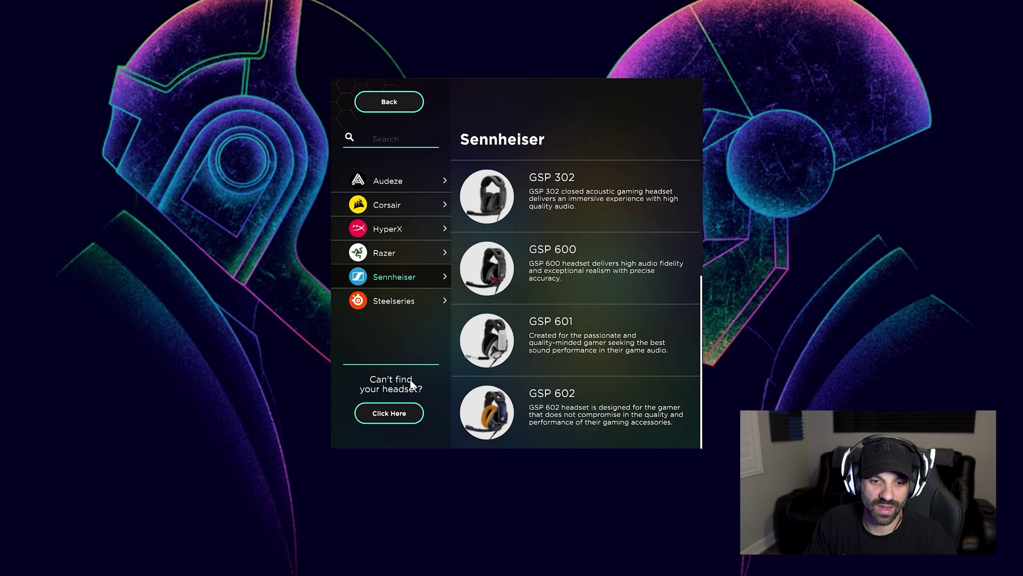
click(389, 412)
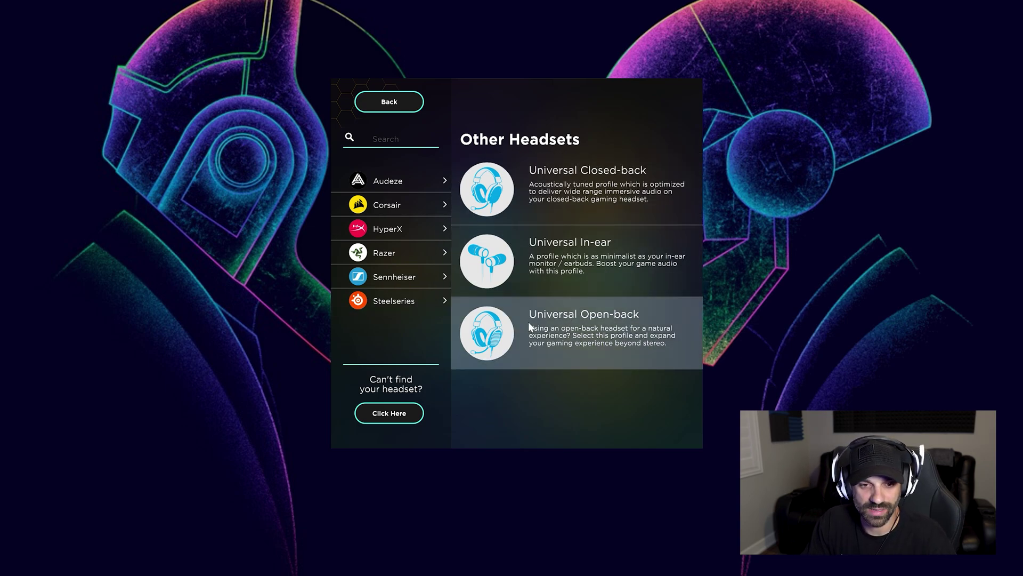
click(393, 109)
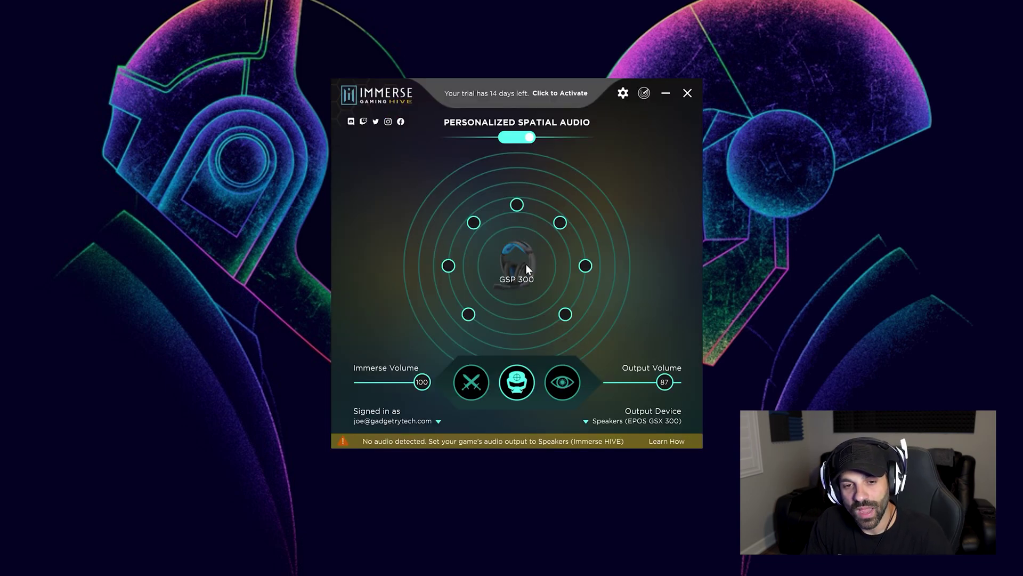
Switch the headset profile to the Sennheiser GSP 601 and show the output device list
click(535, 276)
scroll(557, 326, down, 2)
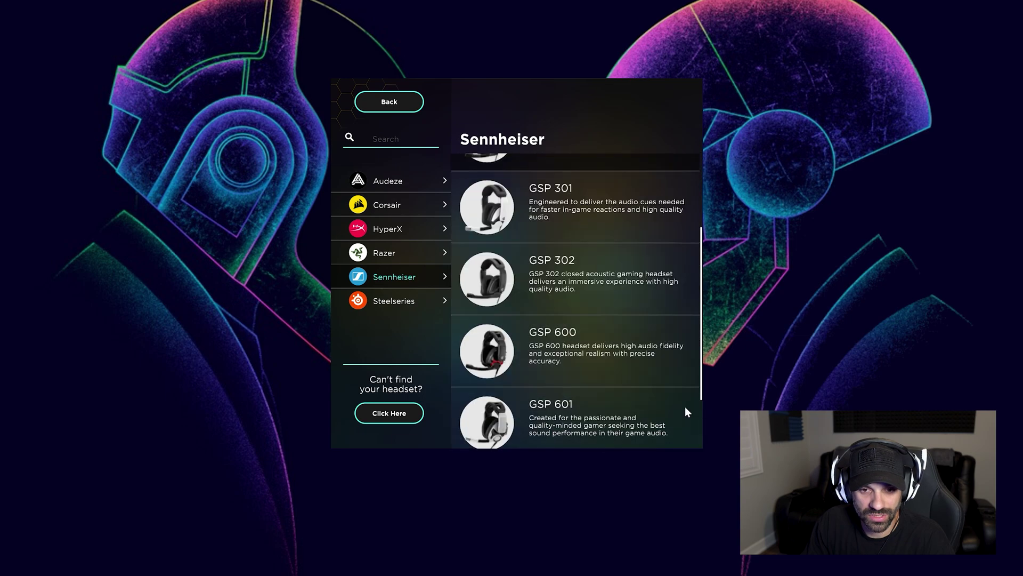
click(580, 403)
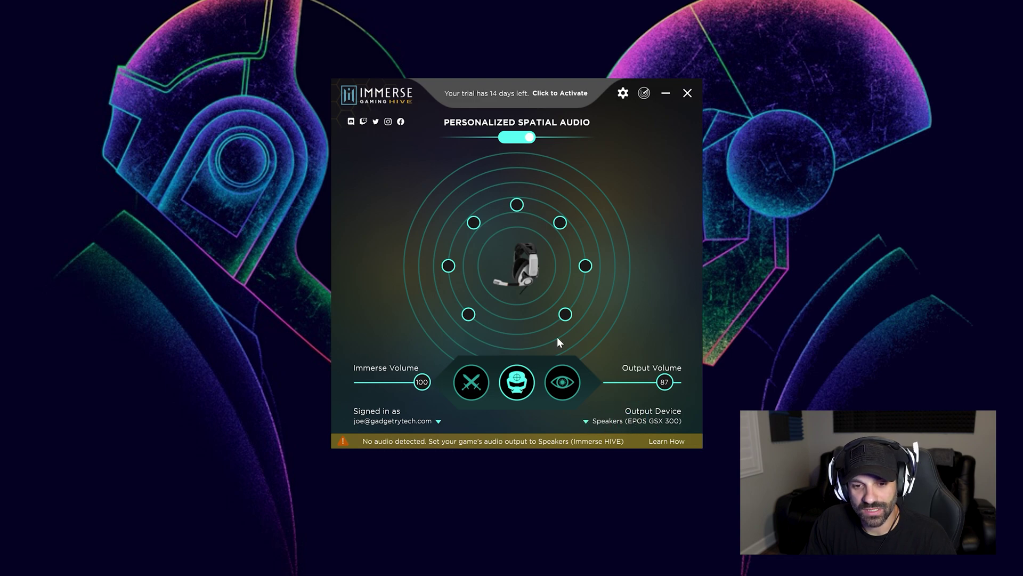
click(590, 421)
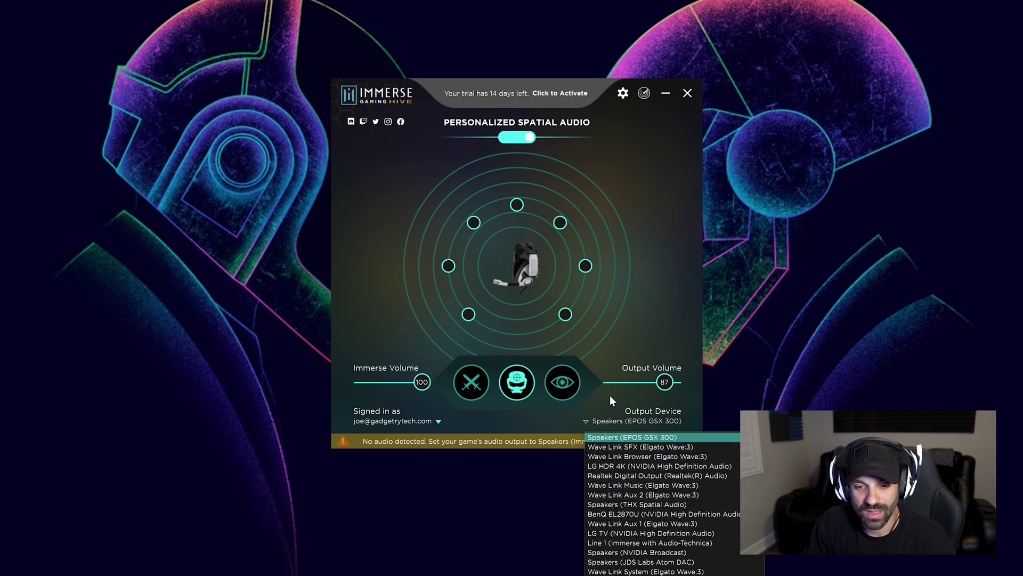
Keep Speakers (EPOS GSX 300) as the output device
click(664, 278)
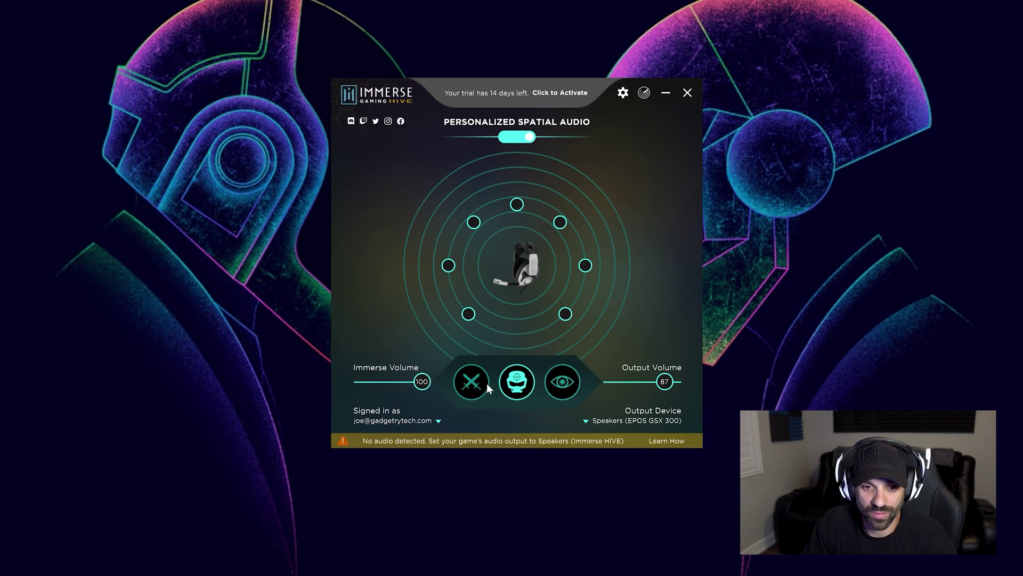
Try each gameplay mode, leaving the widest speaker spread active, then open the Sonar settings
click(470, 381)
click(551, 384)
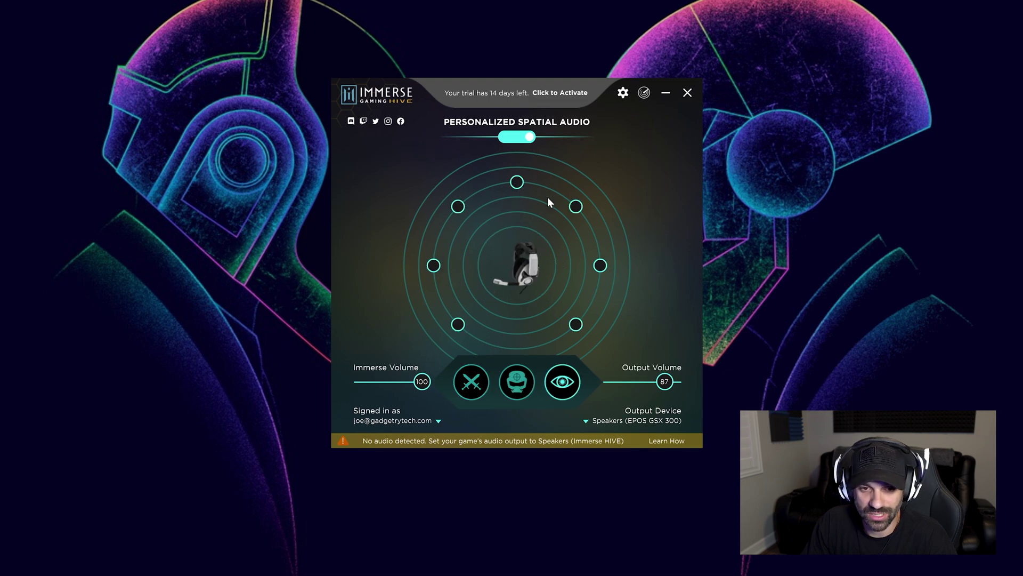
click(474, 388)
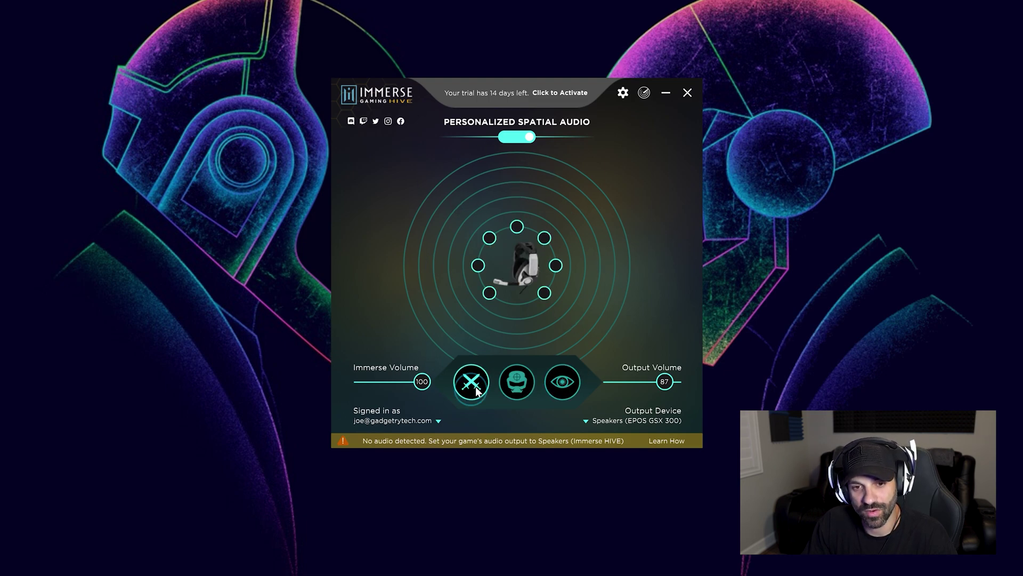
click(520, 392)
click(560, 391)
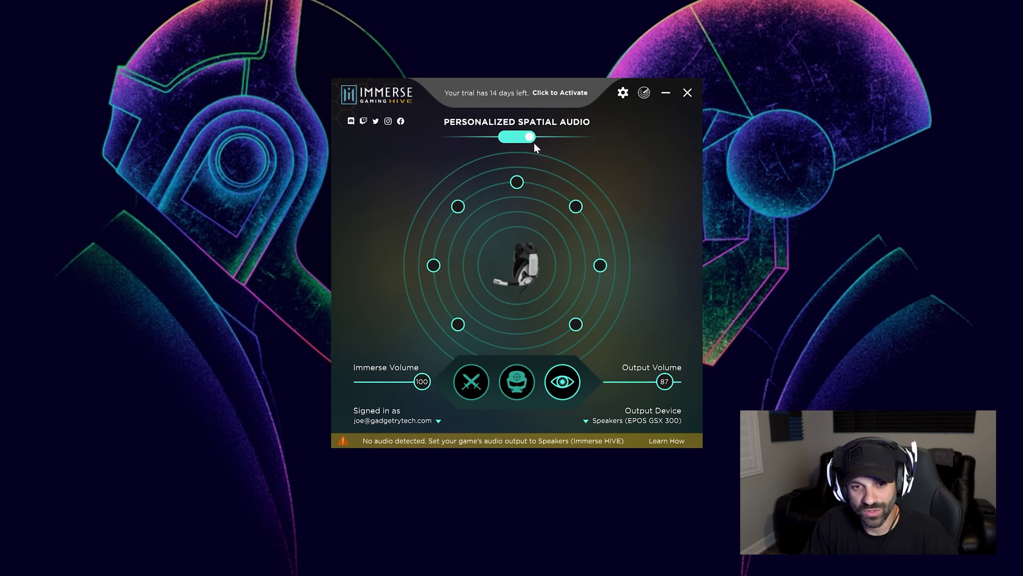
click(624, 94)
Look over the Sonar and General settings, then switch back to the medium-spread crosshair mode
click(384, 224)
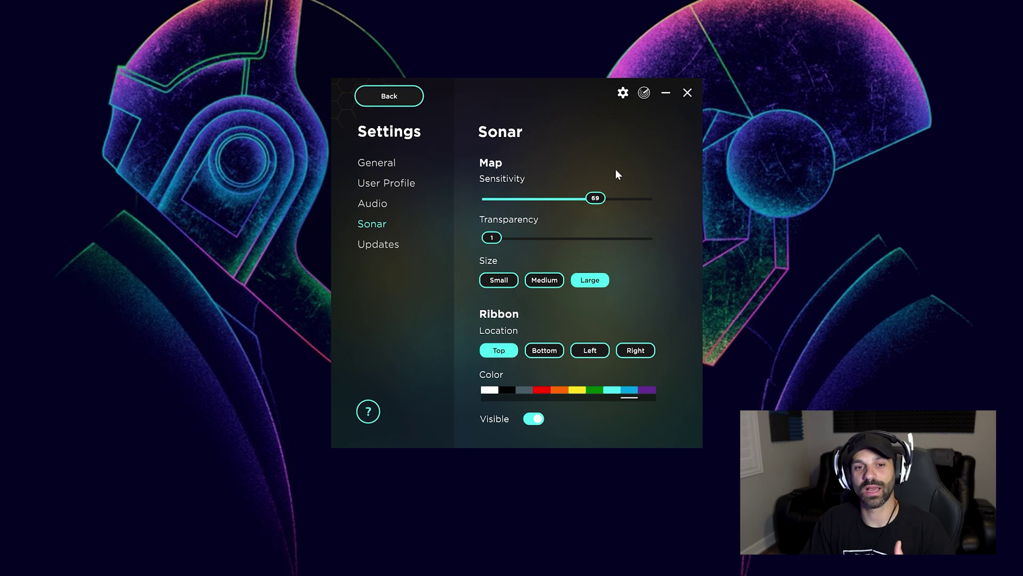
click(380, 161)
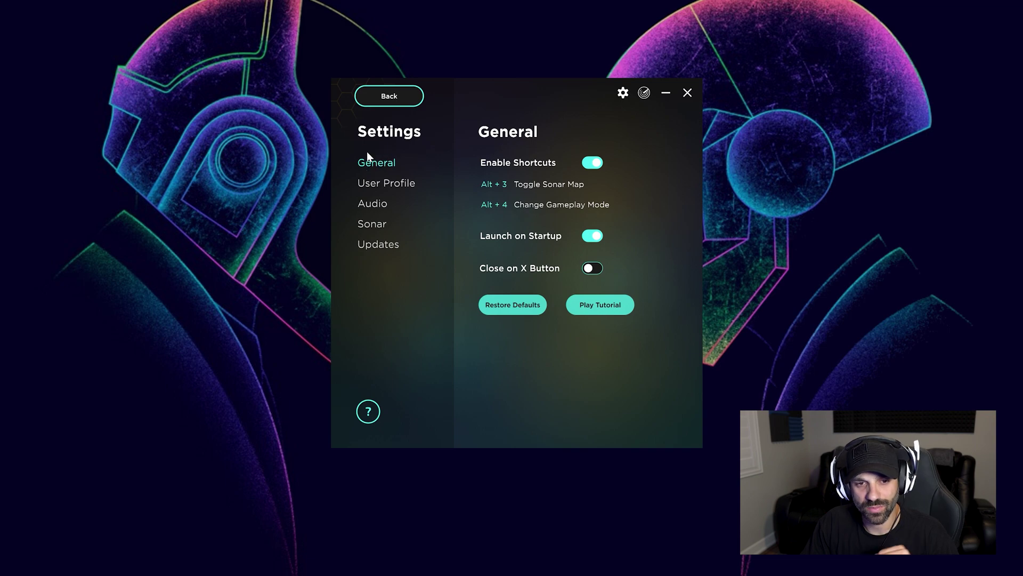
click(373, 100)
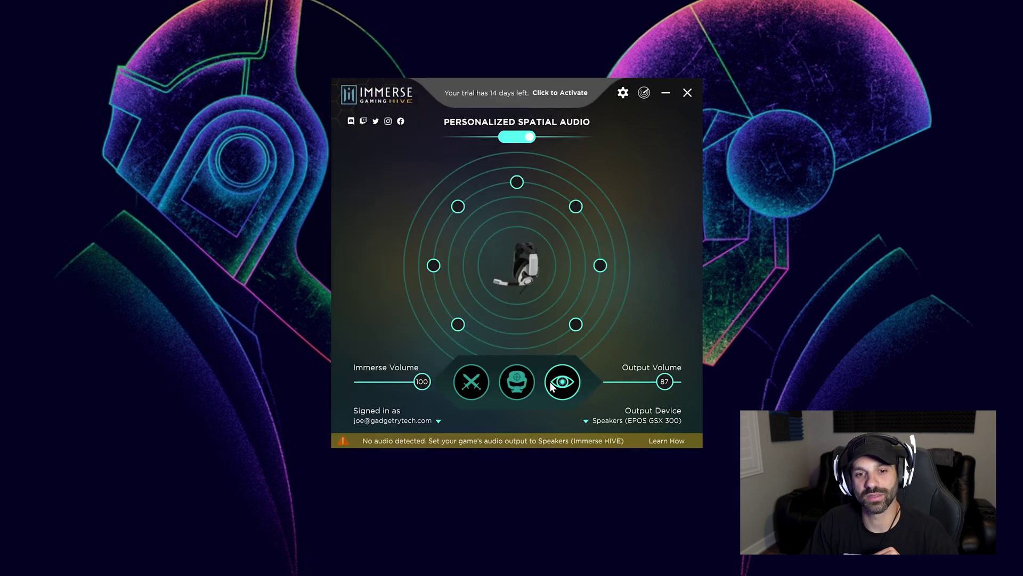
click(518, 385)
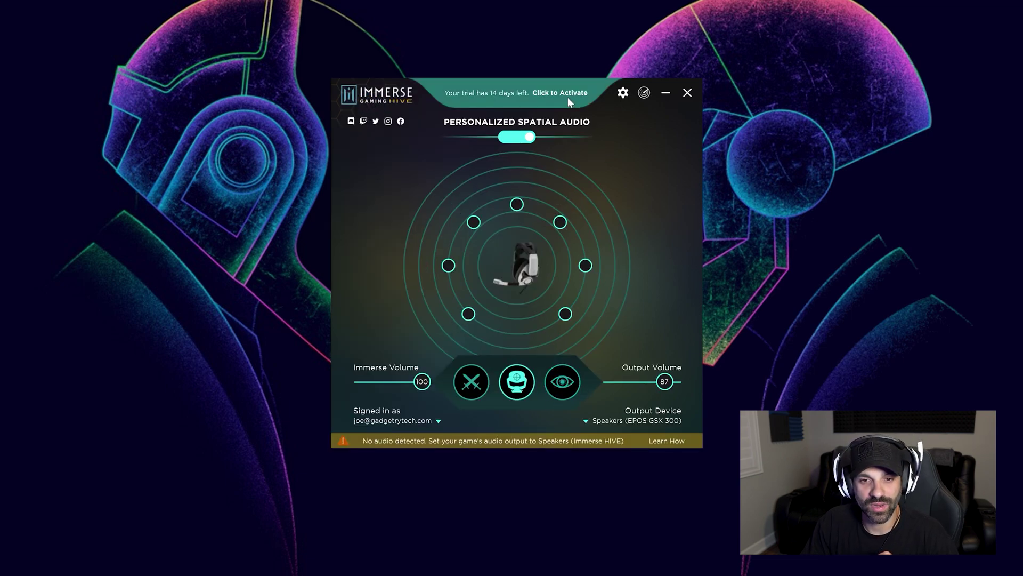
Hide the main window to leave only the sonar overlay, cycling its modes back to the starting one
click(644, 95)
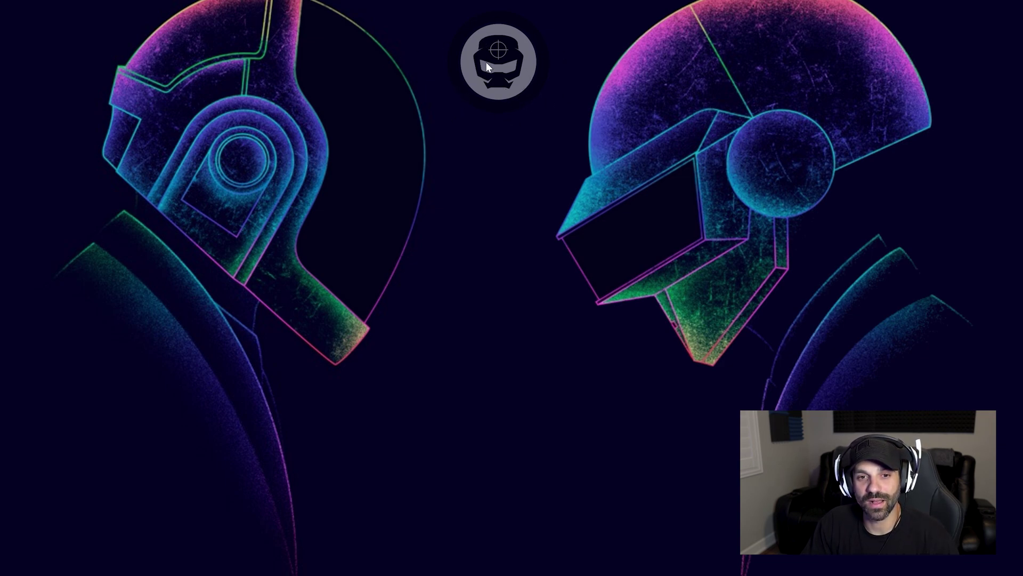
click(501, 77)
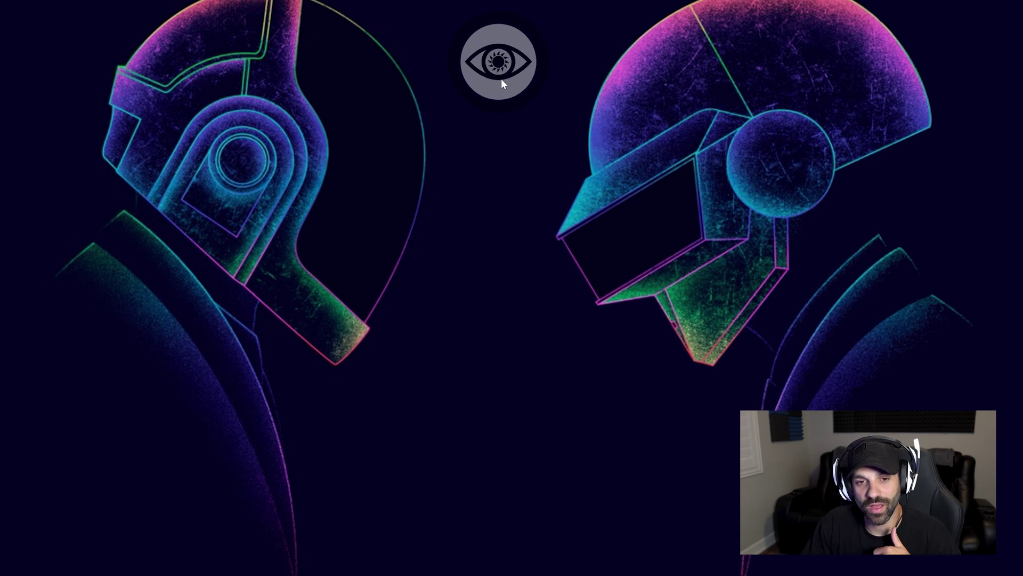
click(503, 76)
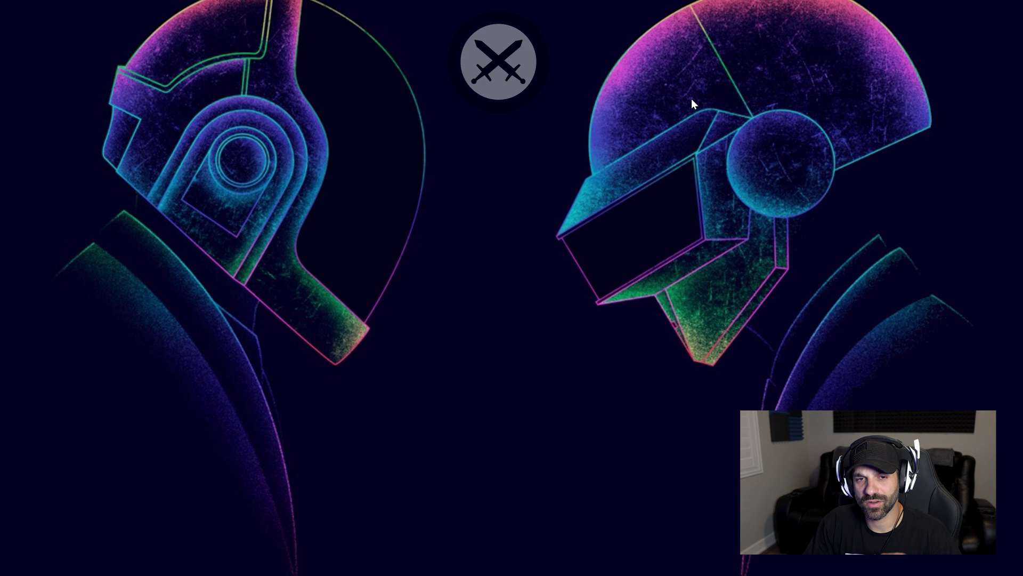
click(491, 78)
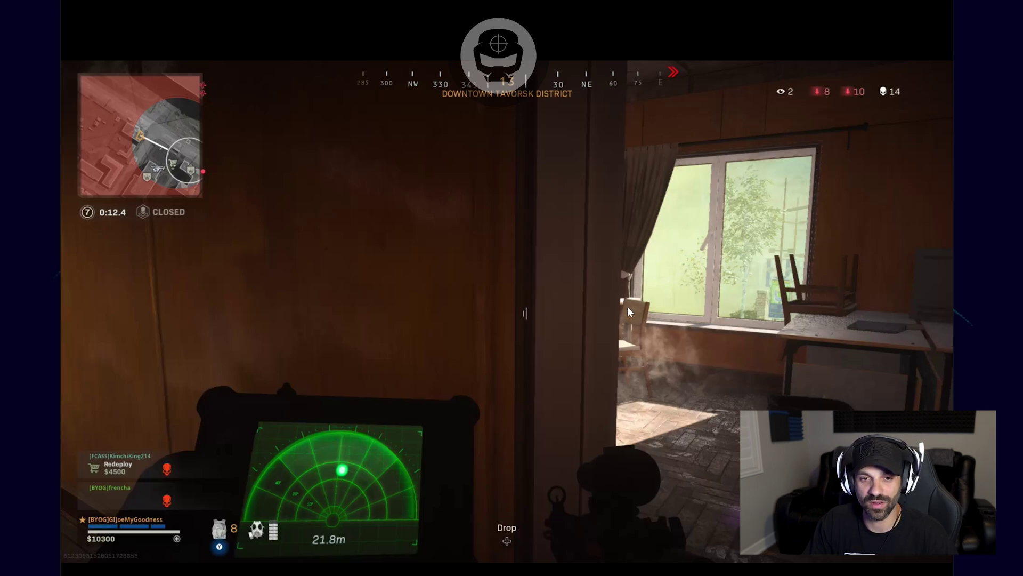
Play the Downtown Tavorsk District gameplay footage fullscreen beneath the HIVE sonar overlay
double_click(593, 255)
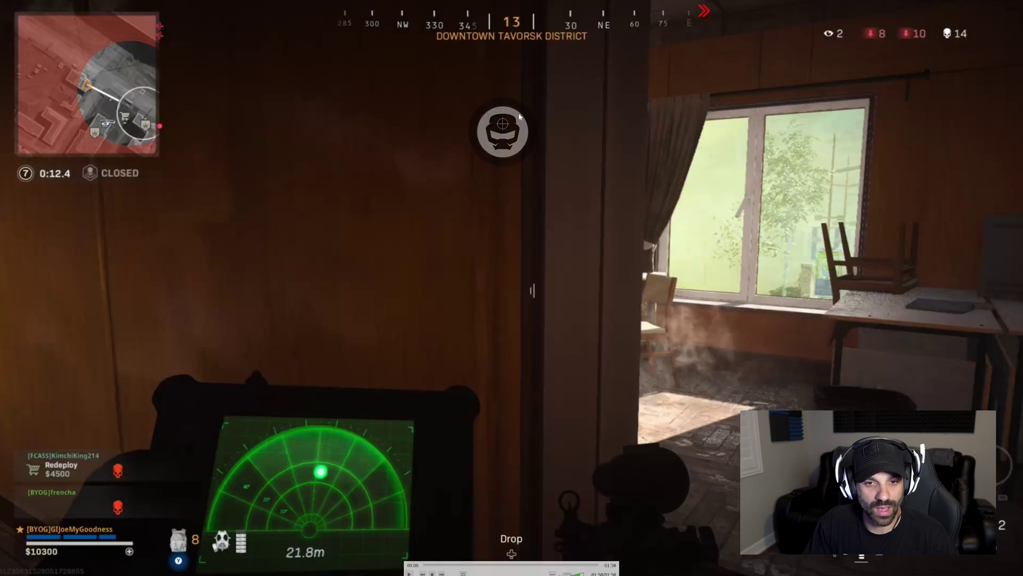